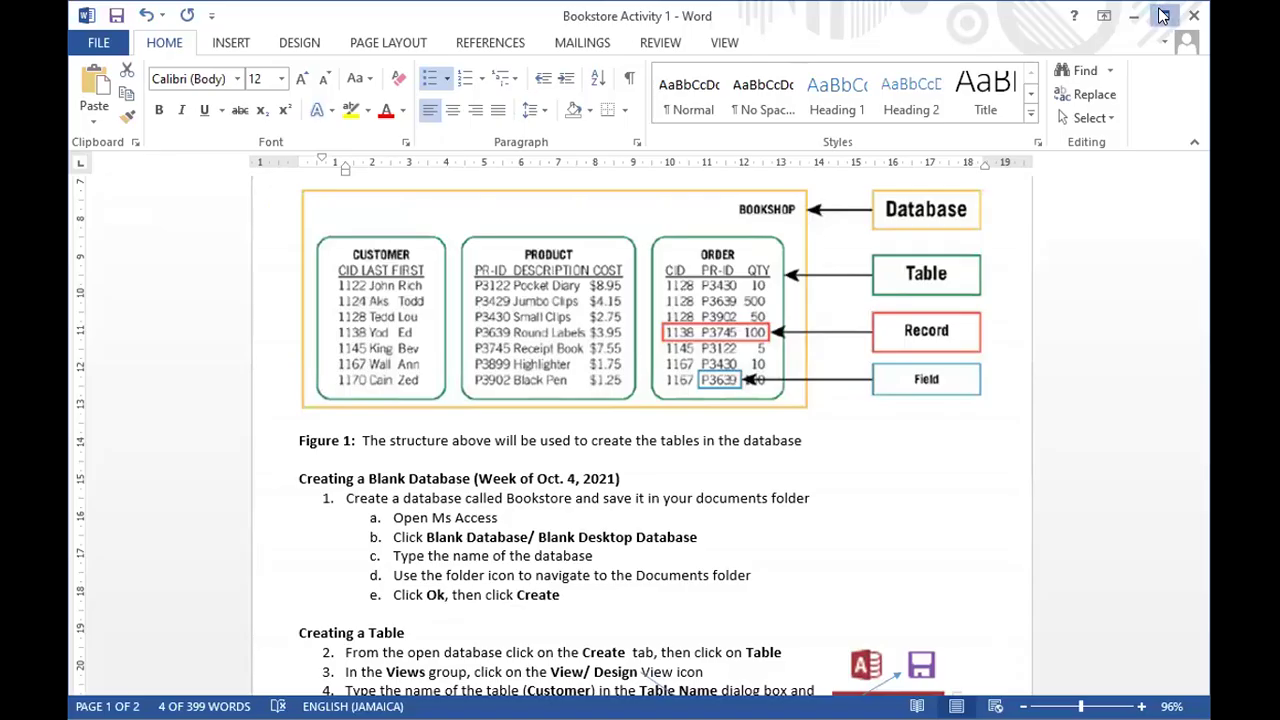
Step: Maximize Word and zoom the instructions to 110% to read the Creating a Table steps
{"action": "left_click", "coordinate": [1163, 15]}
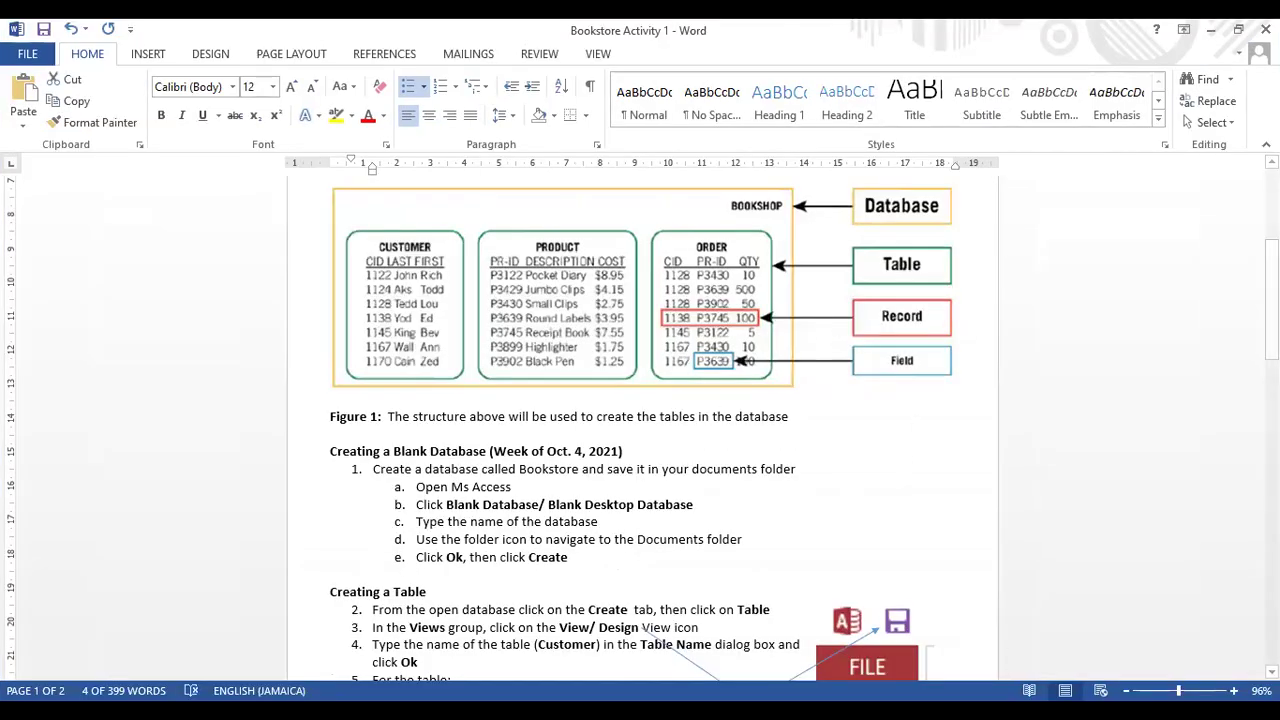
{"action": "left_click", "coordinate": [1233, 690]}
{"action": "left_click", "coordinate": [1233, 690]}
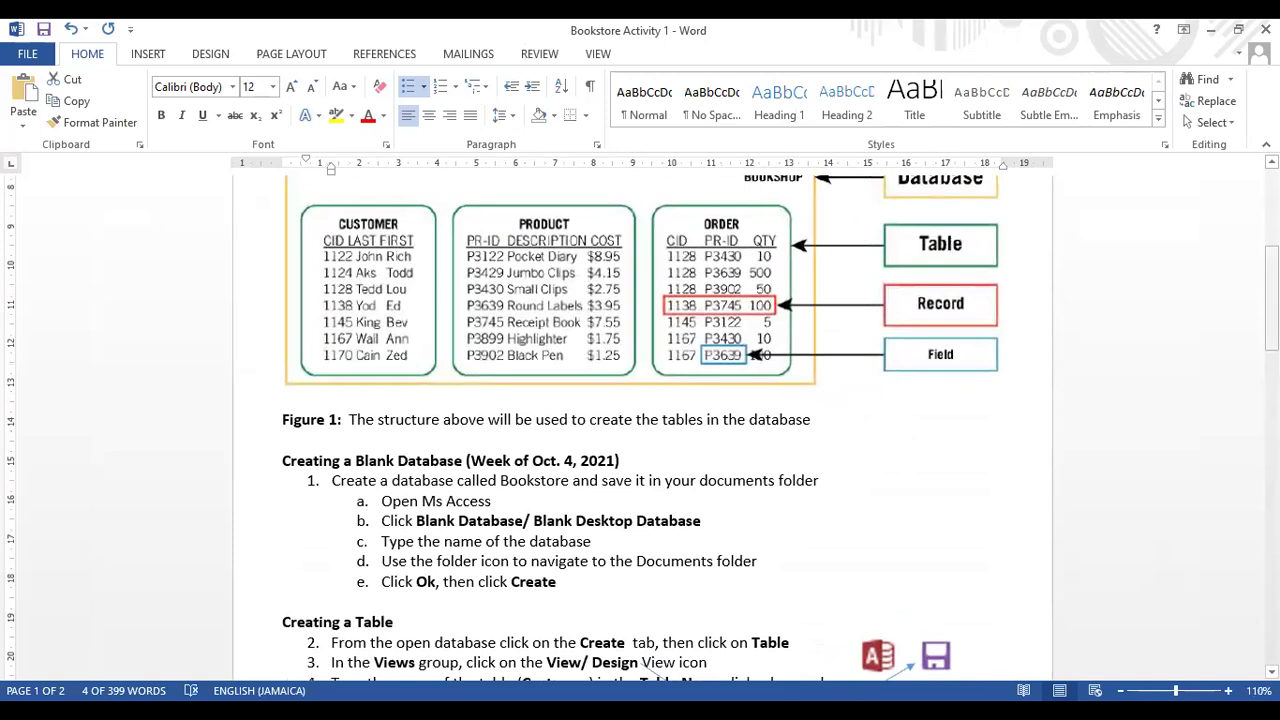
{"action": "scroll", "coordinate": [355, 432], "scroll_direction": "up", "scroll_amount": 2}
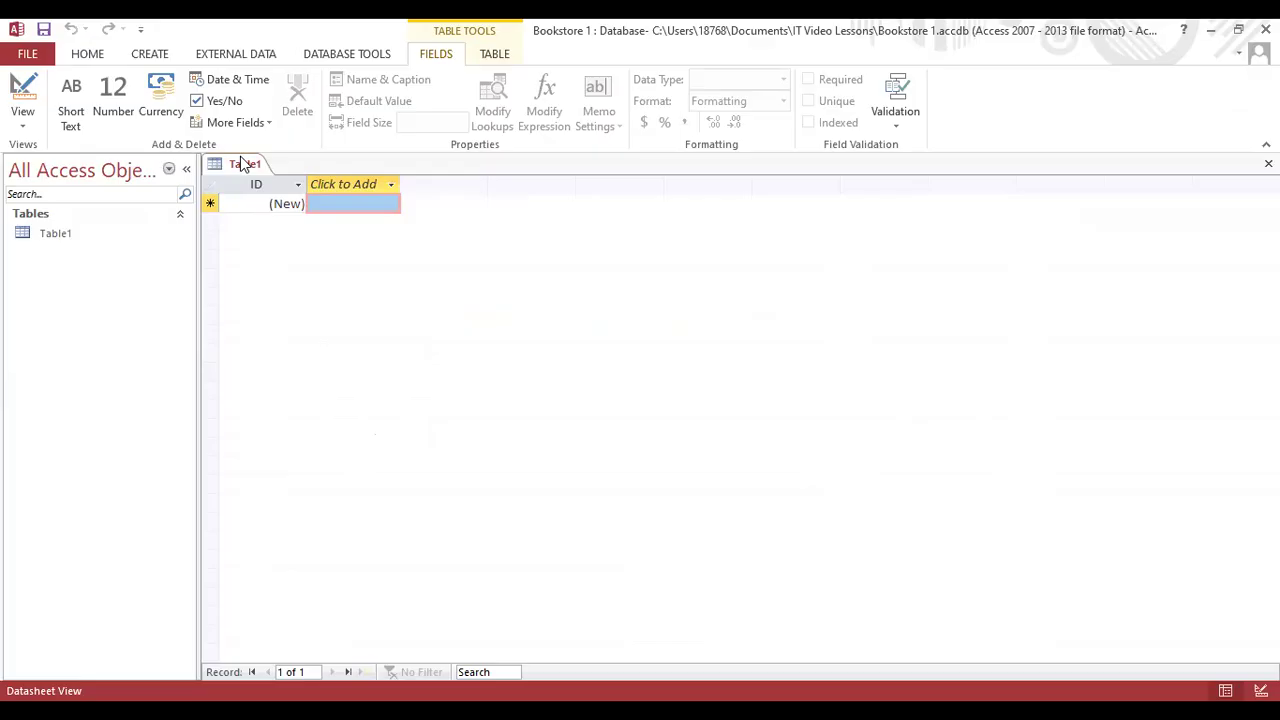
Step: Close Table1 without saving it and show the CREATE ribbon commands
{"action": "right_click", "coordinate": [243, 162]}
{"action": "left_click", "coordinate": [285, 193]}
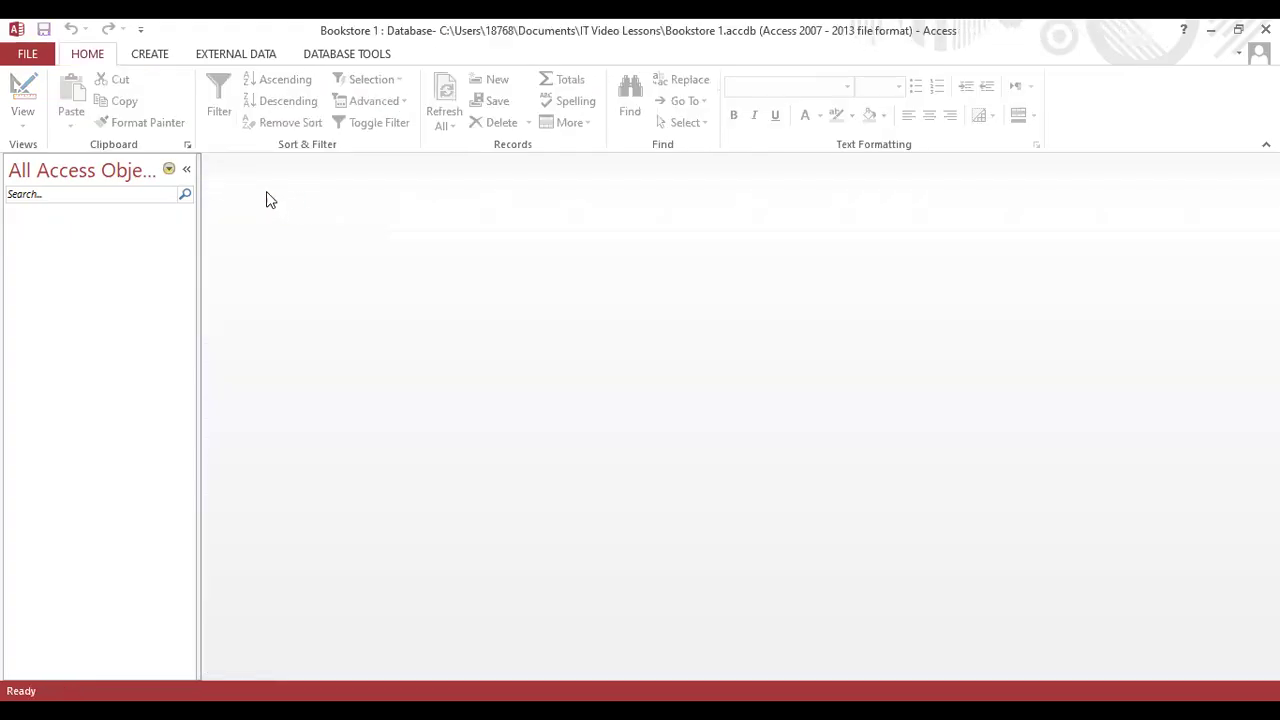
{"action": "left_click", "coordinate": [150, 58]}
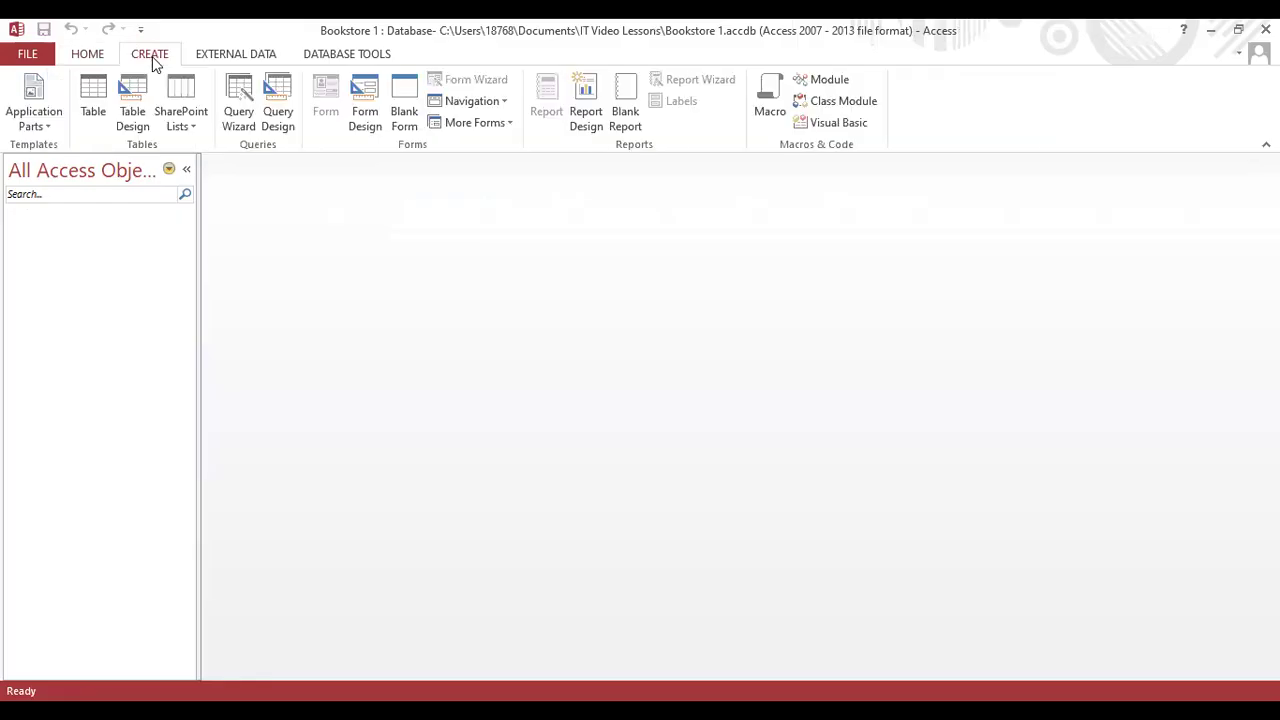
Step: Start a new table in Table Design view and restore the Access window to a smaller size
{"action": "left_click", "coordinate": [139, 124]}
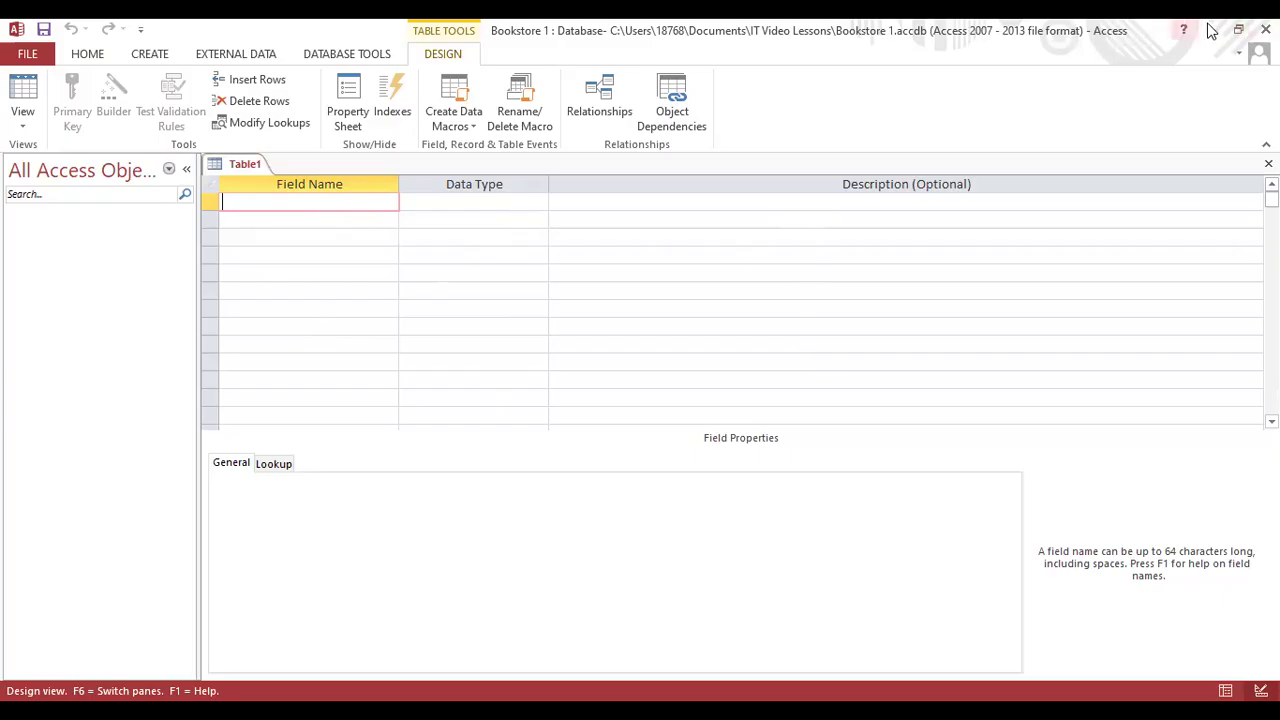
{"action": "left_click", "coordinate": [1240, 31]}
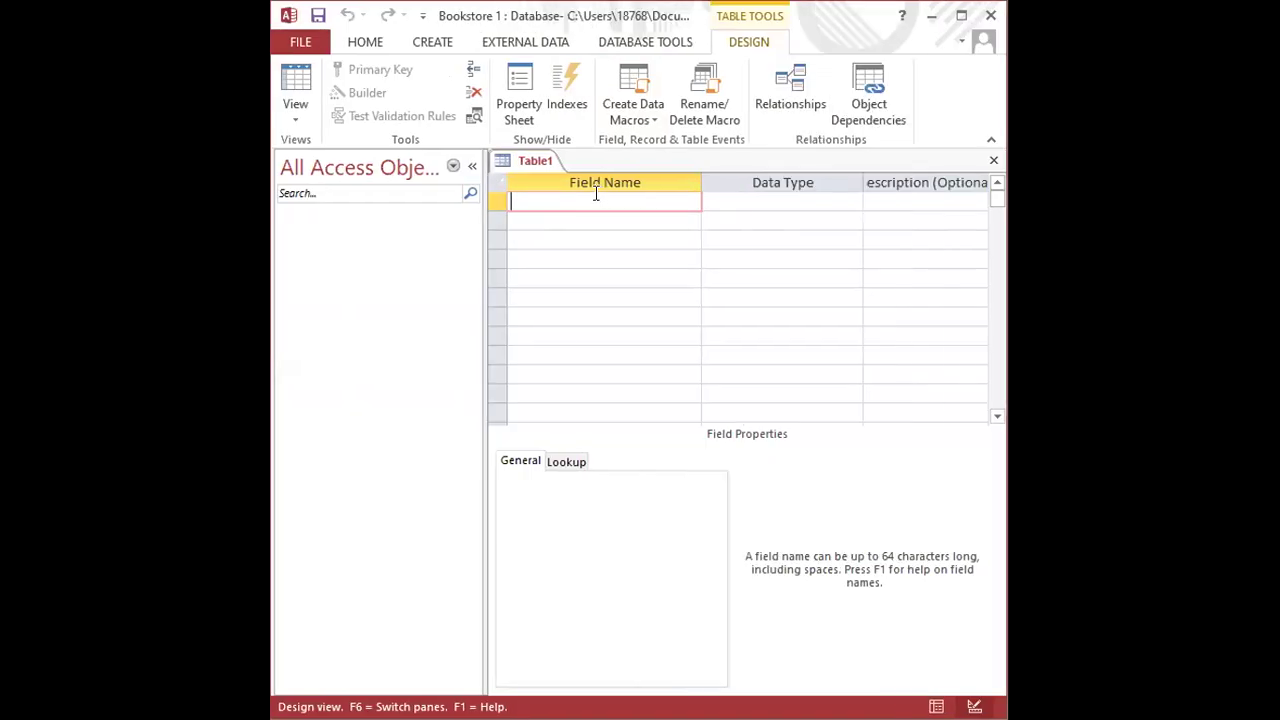
Step: Name the first field CID and review the Data Type list, leaving it as Short Text
{"action": "type", "text": "CID"}
{"action": "key", "text": "Tab"}
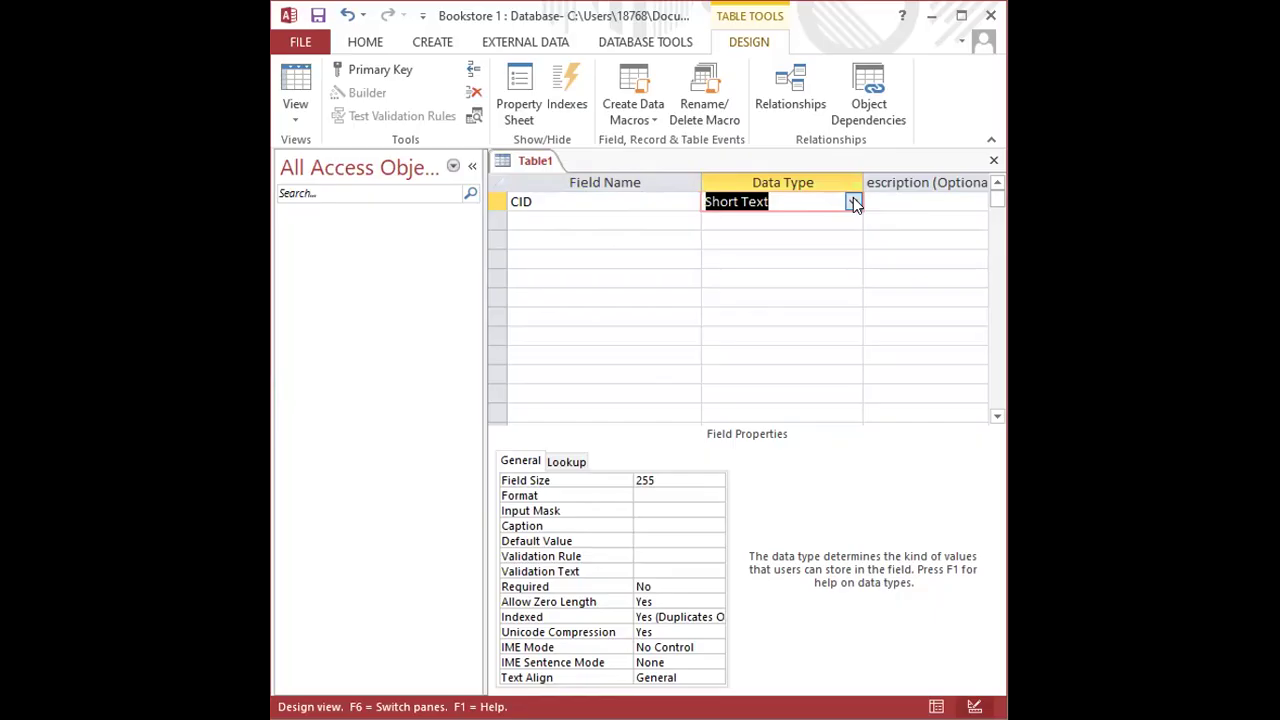
{"action": "left_click", "coordinate": [853, 201]}
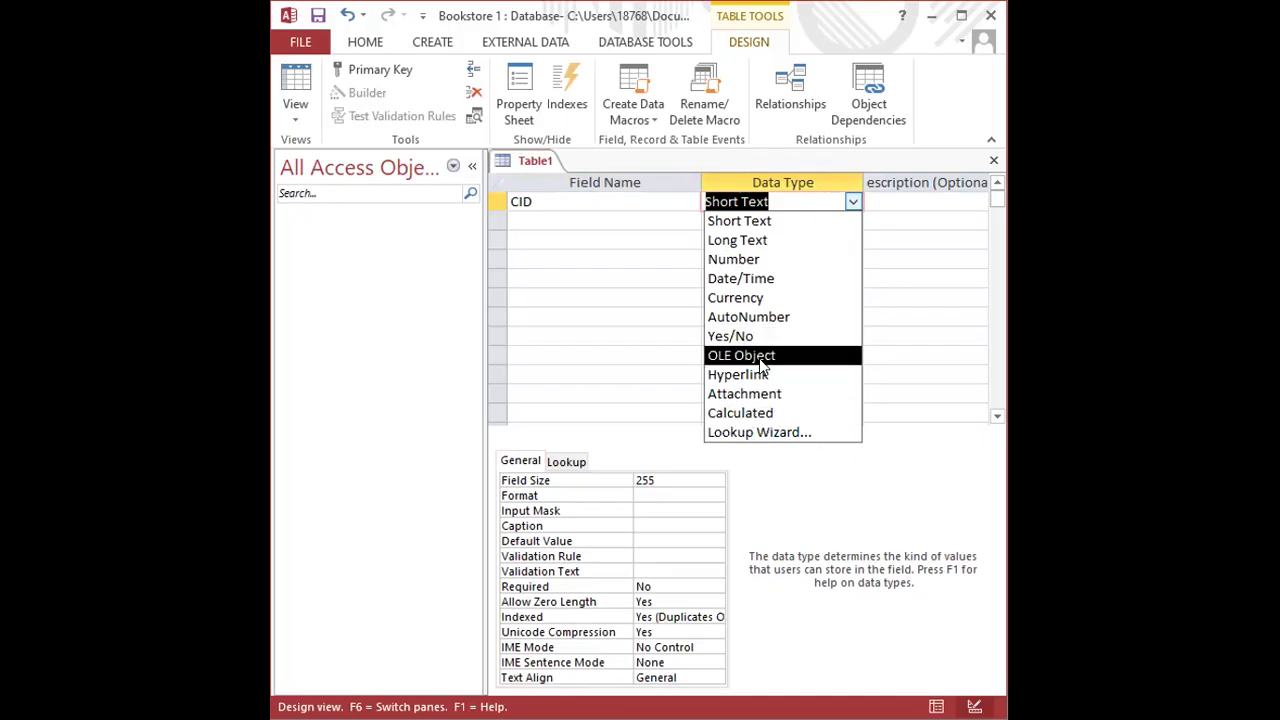
Step: Enter the CID description 'Customer Identification Number', fixing the typos and capital I
{"action": "left_click", "coordinate": [911, 204]}
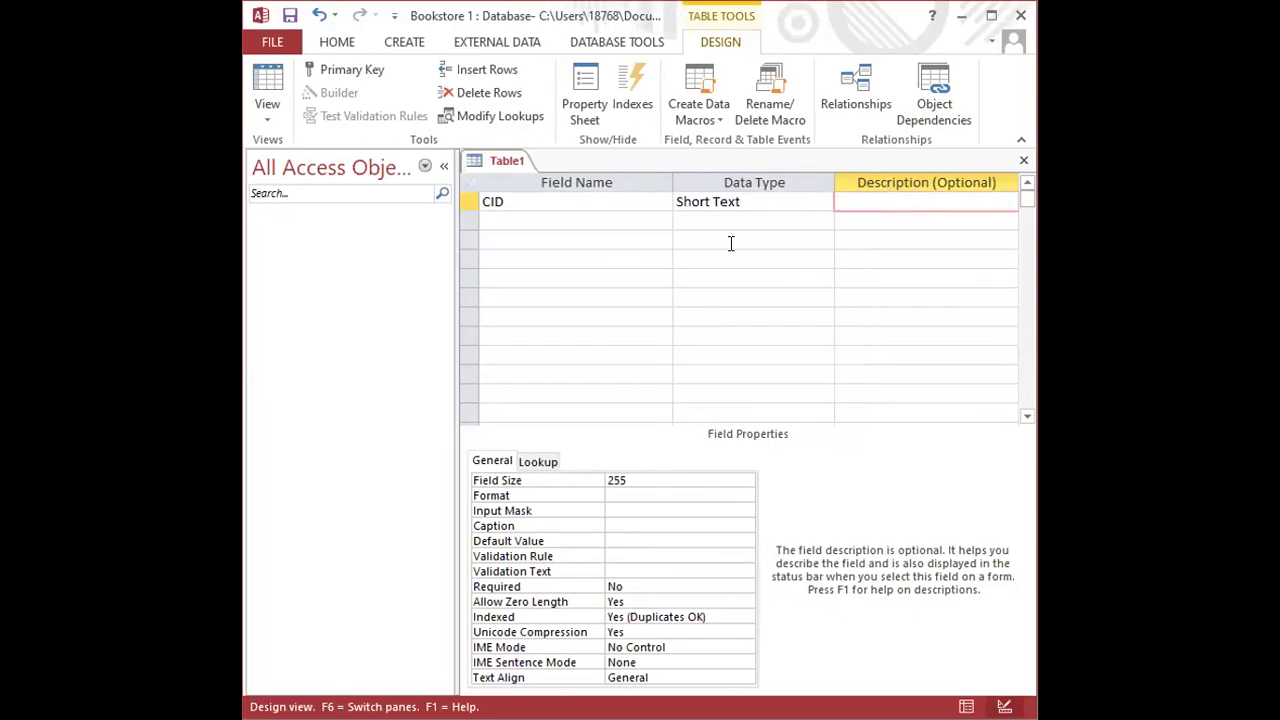
{"action": "type", "text": "Customer identifa"}
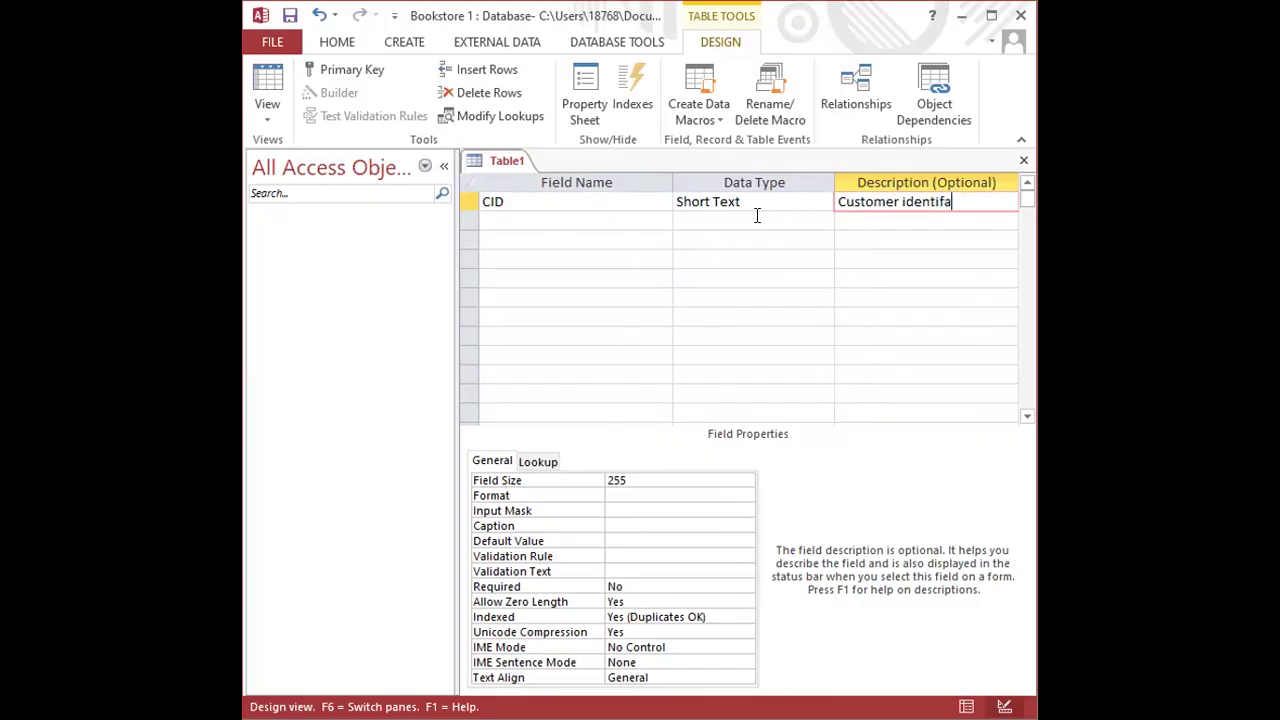
{"action": "key", "text": "BackSpace"}
{"action": "type", "text": "ication Number"}
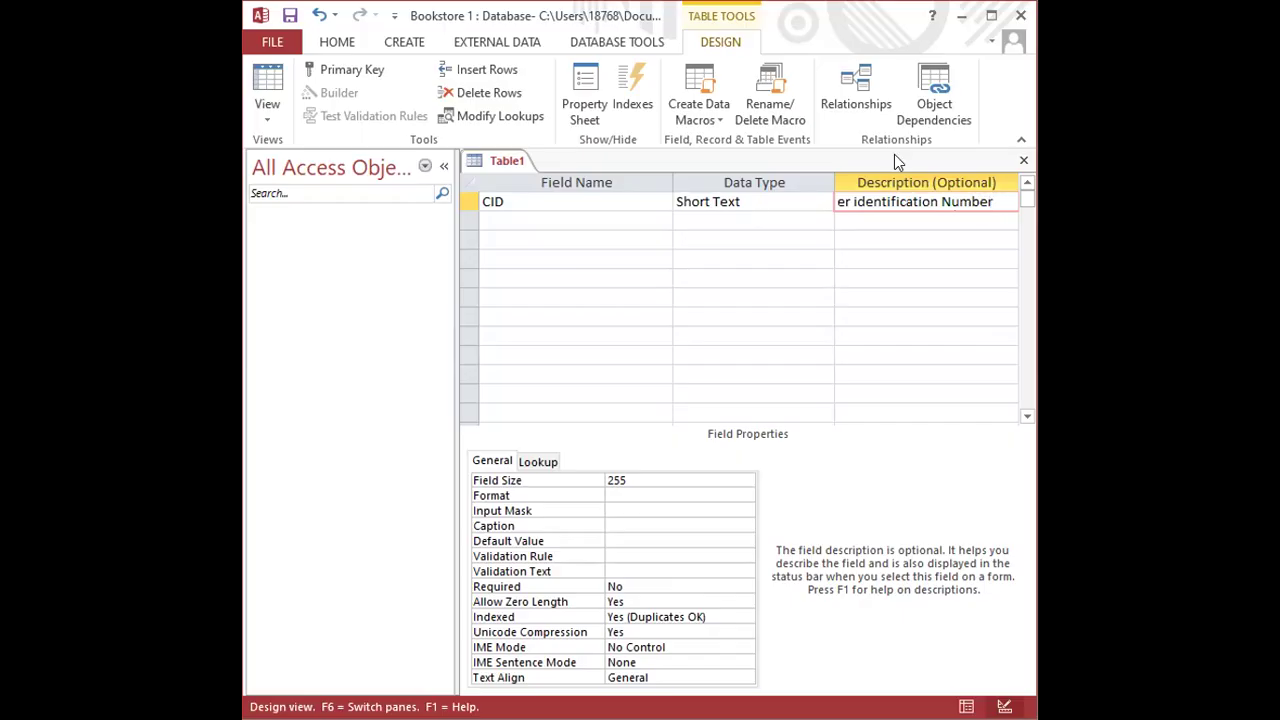
{"action": "left_click", "coordinate": [857, 201]}
{"action": "key", "text": "BackSpace"}
{"action": "type", "text": "I"}
Step: Add a Short Text field Last described as 'Customers' last Name', then name the next field First
{"action": "key", "text": "Return"}
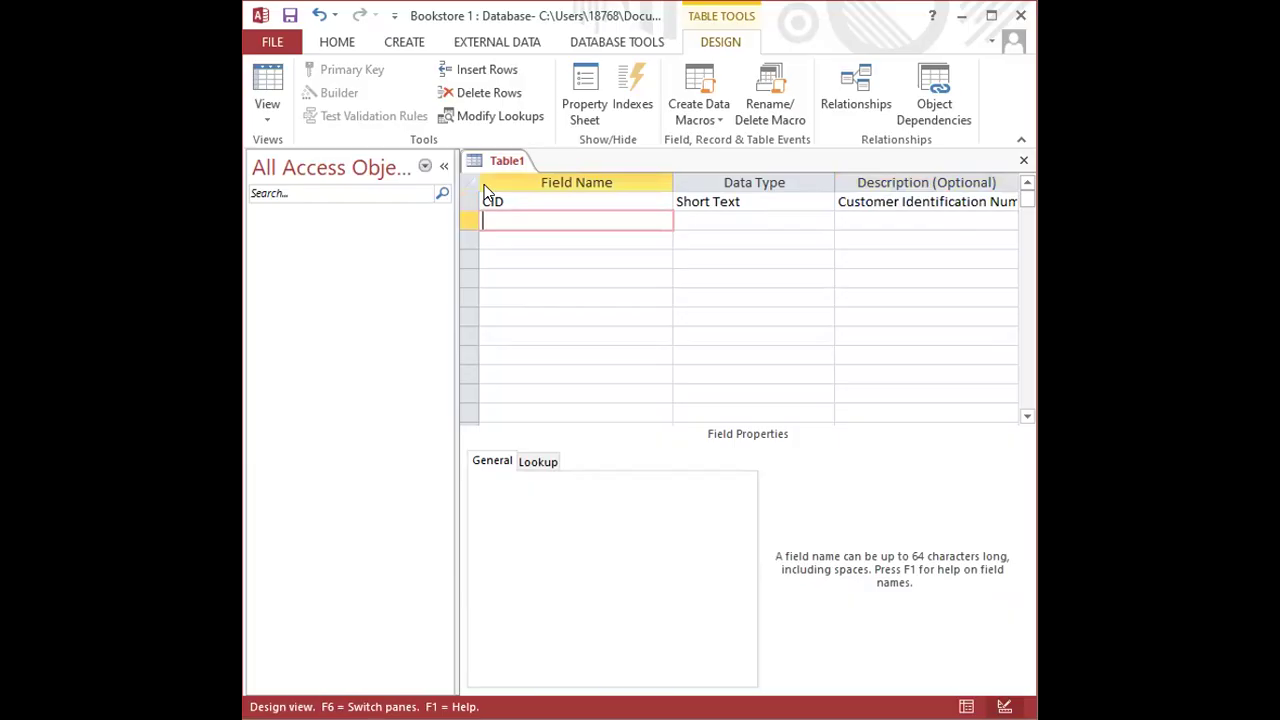
{"action": "type", "text": "Last"}
{"action": "key", "text": "Return"}
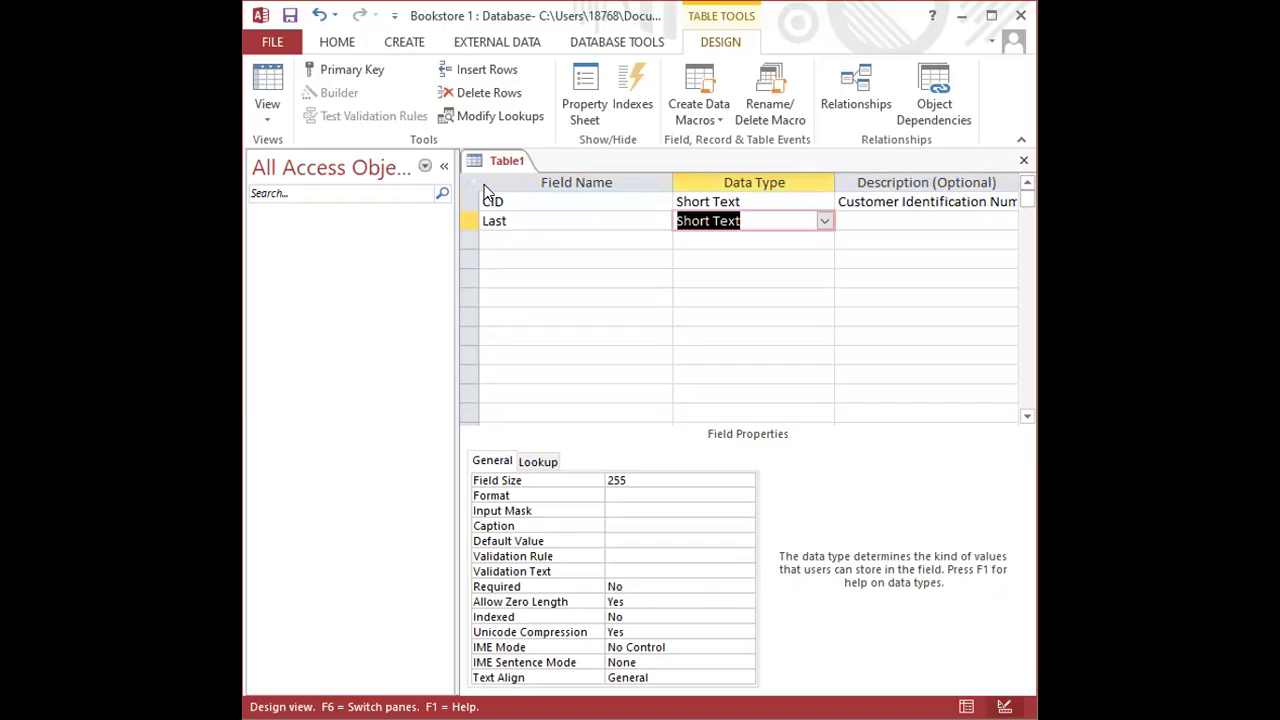
{"action": "key", "text": "Return"}
{"action": "type", "text": "L"}
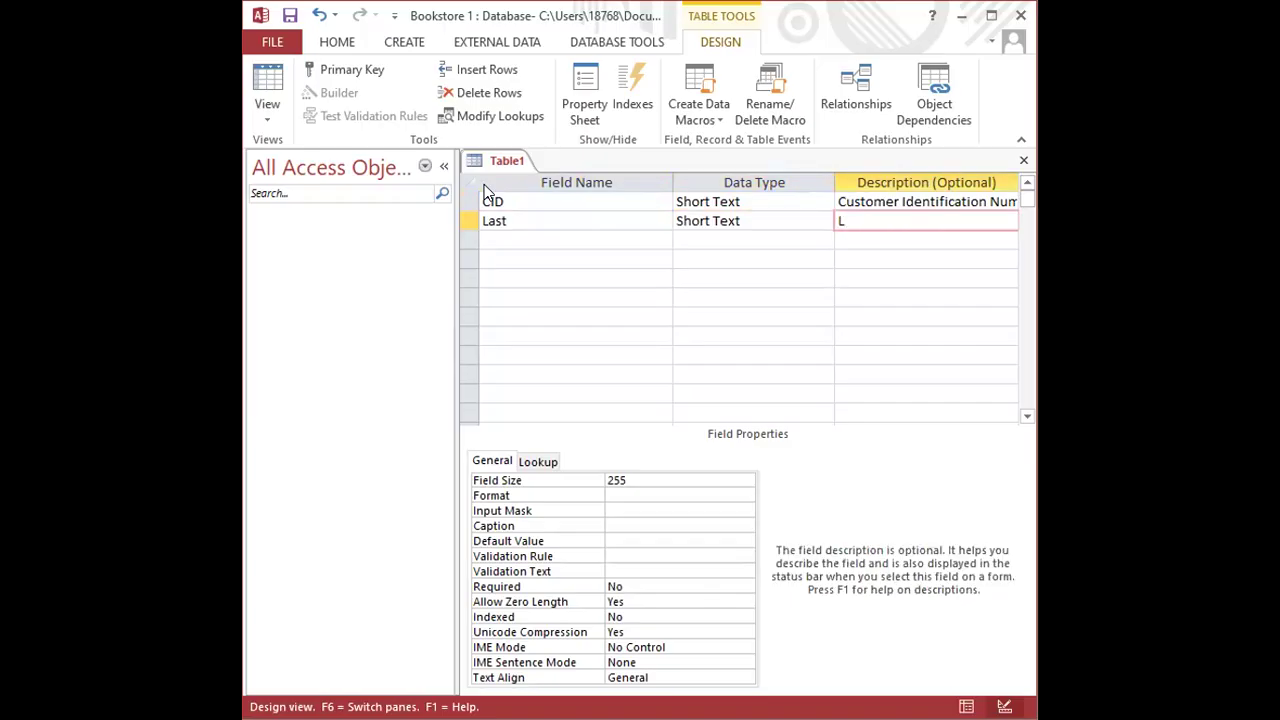
{"action": "key", "text": "BackSpace"}
{"action": "type", "text": "Customers' last Name"}
{"action": "key", "text": "Return"}
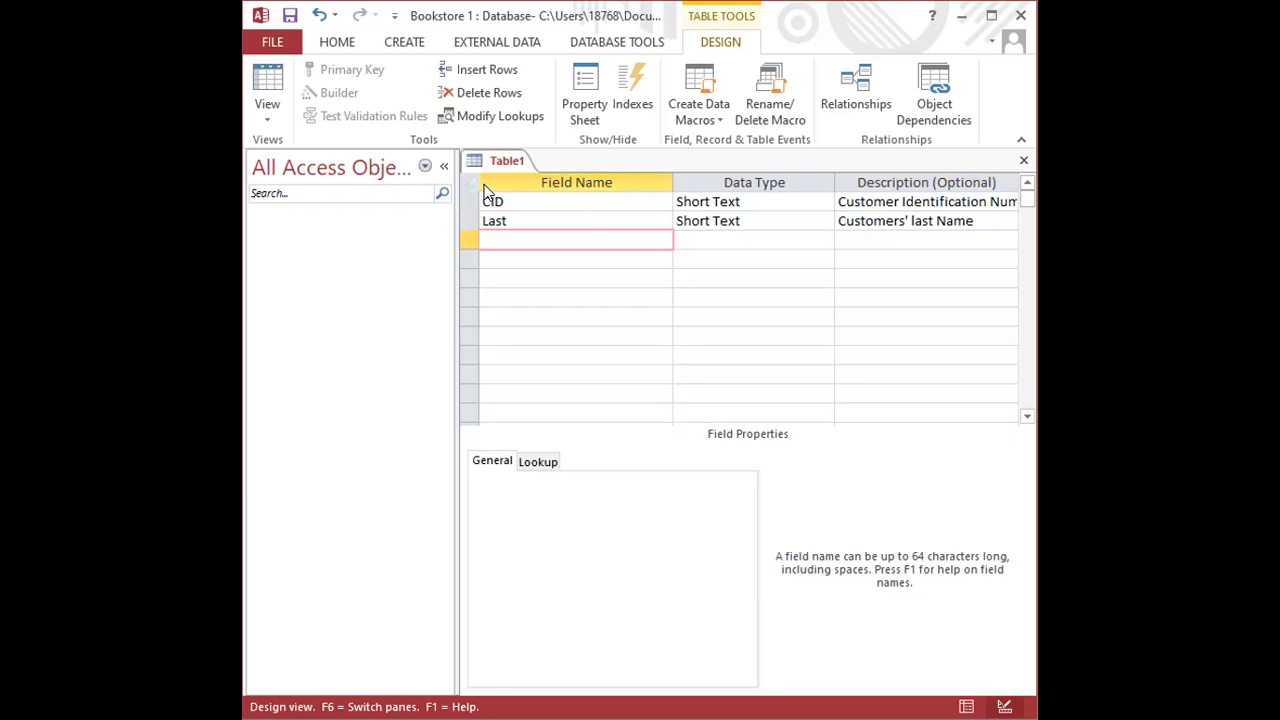
{"action": "type", "text": "First"}
Step: Keep First as Short Text and describe it as 'Customer's Last Name', capitalizing Name
{"action": "key", "text": "Return"}
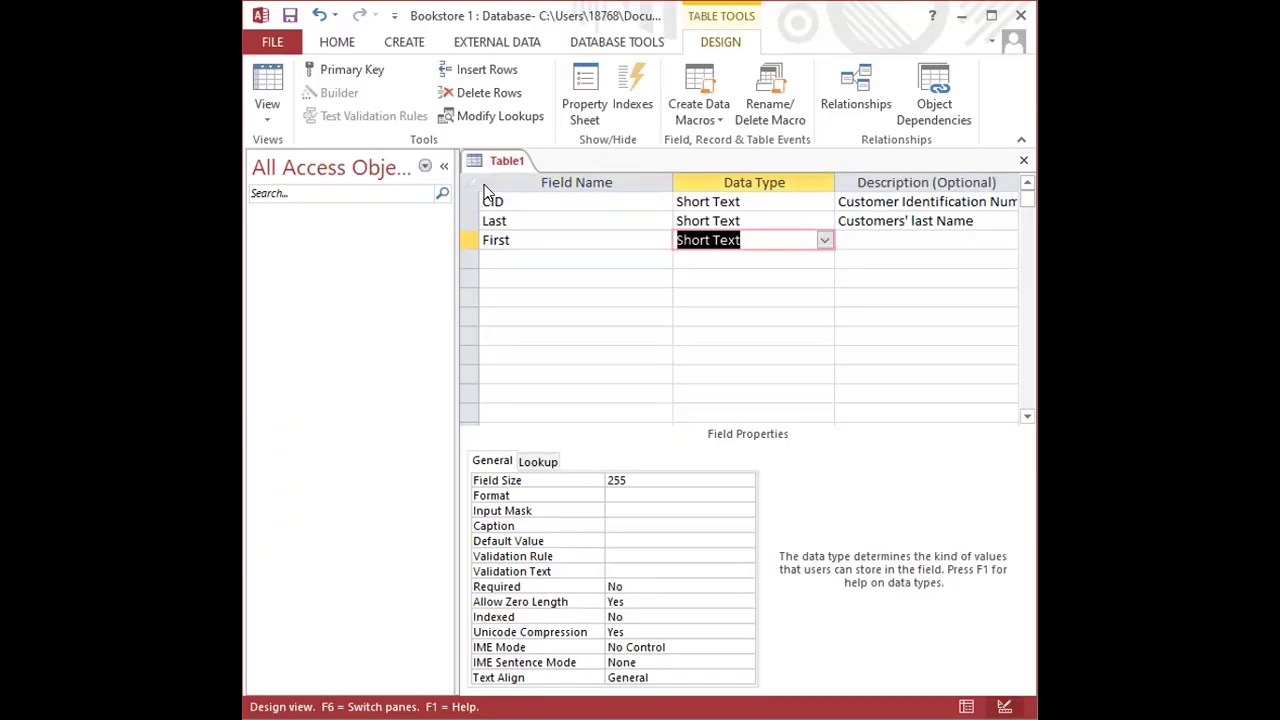
{"action": "key", "text": "Return"}
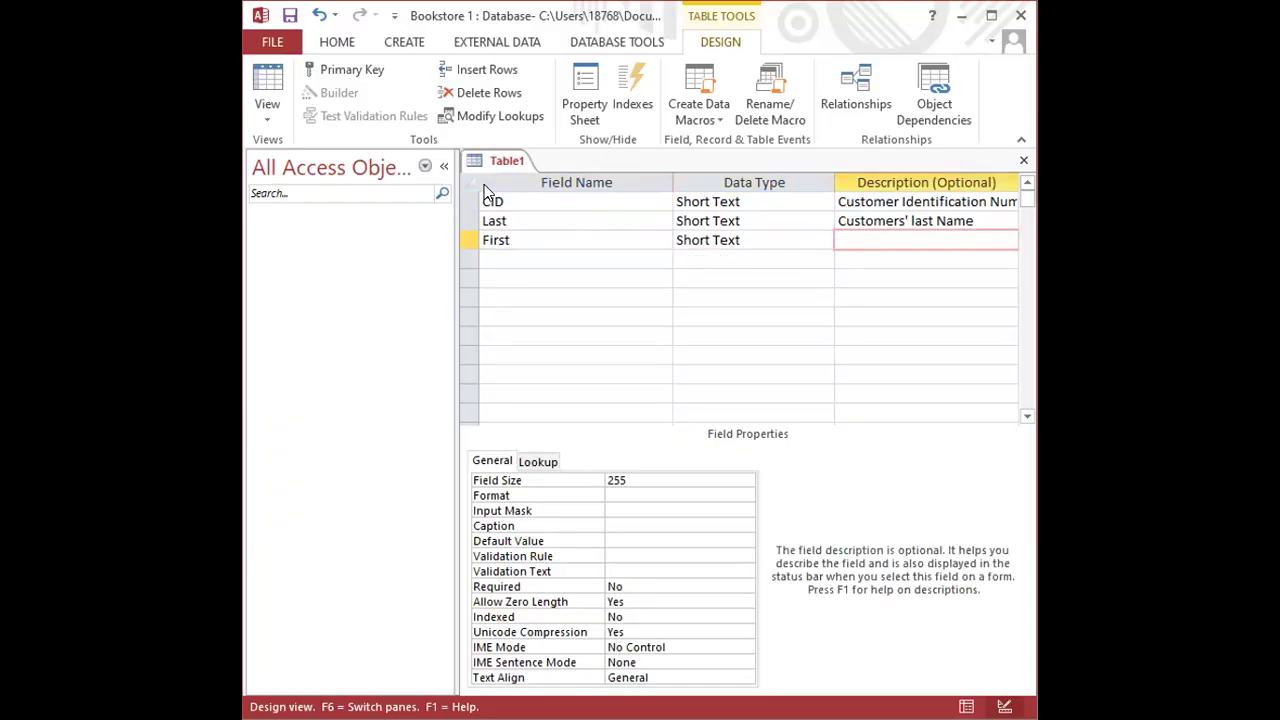
{"action": "type", "text": "Customer's Last name"}
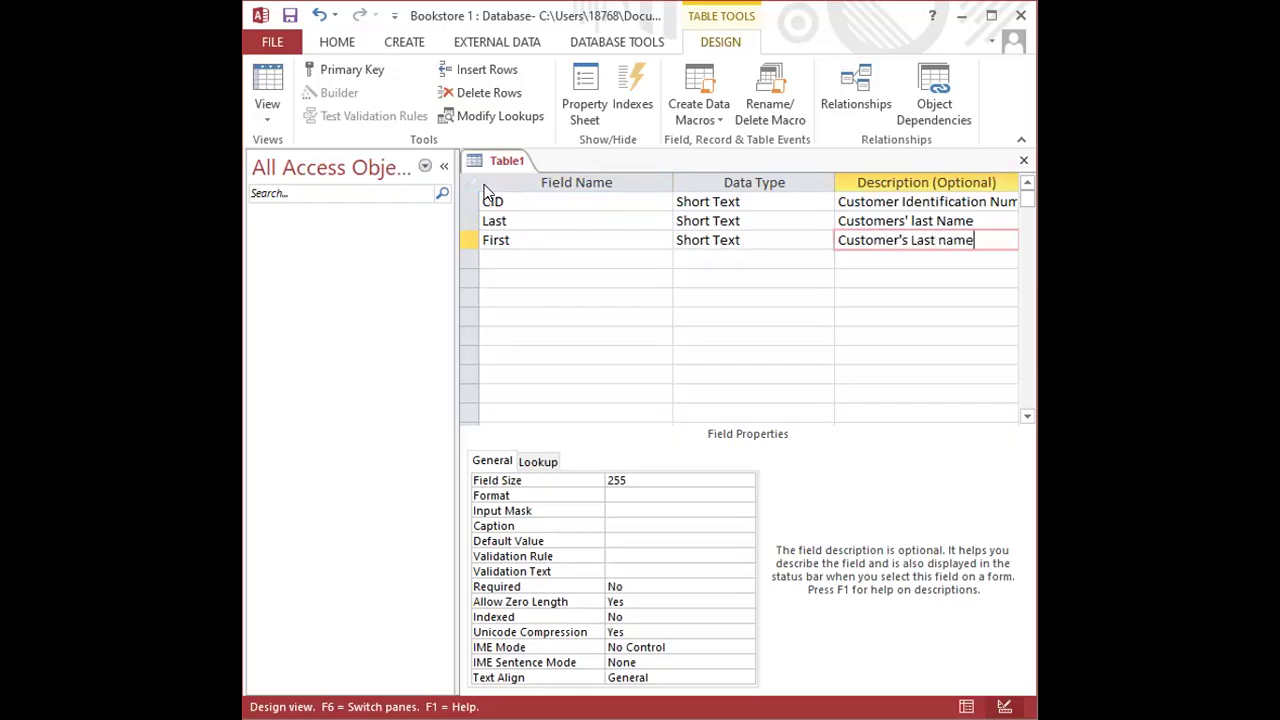
{"action": "key", "text": "Left"}
{"action": "key", "text": "Left"}
{"action": "key", "text": "Left"}
{"action": "key", "text": "Left"}
{"action": "key", "text": "Left"}
{"action": "key", "text": "Delete"}
{"action": "type", "text": "N"}
{"action": "left_click", "coordinate": [574, 240]}
{"action": "left_click", "coordinate": [577, 222]}
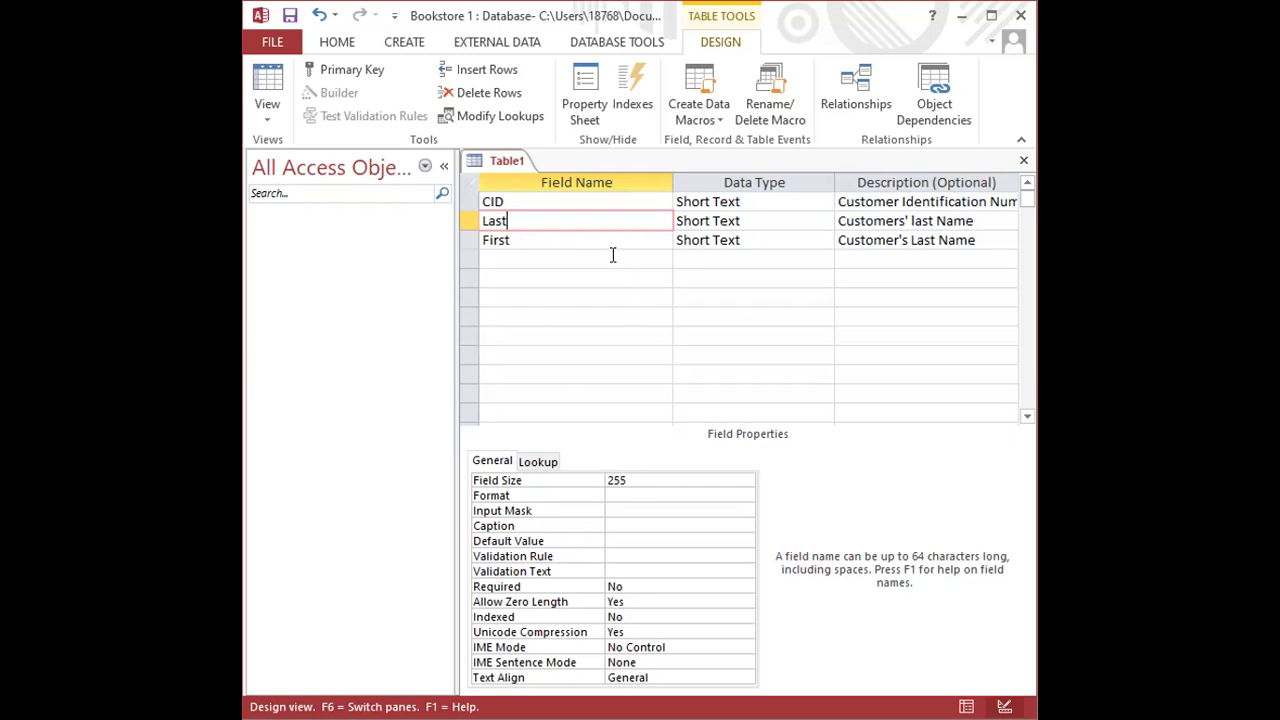
{"action": "left_click", "coordinate": [522, 203]}
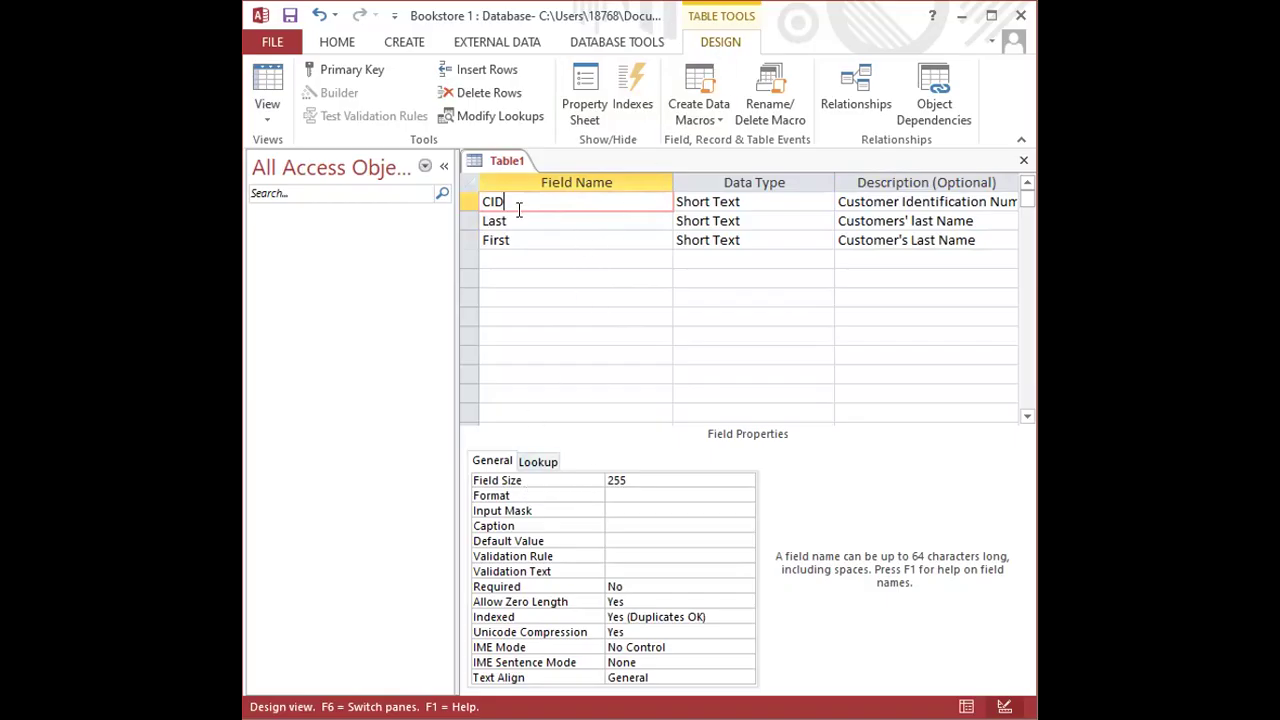
Step: Change CID's Field Size from 255 to 4
{"action": "left_click", "coordinate": [585, 479]}
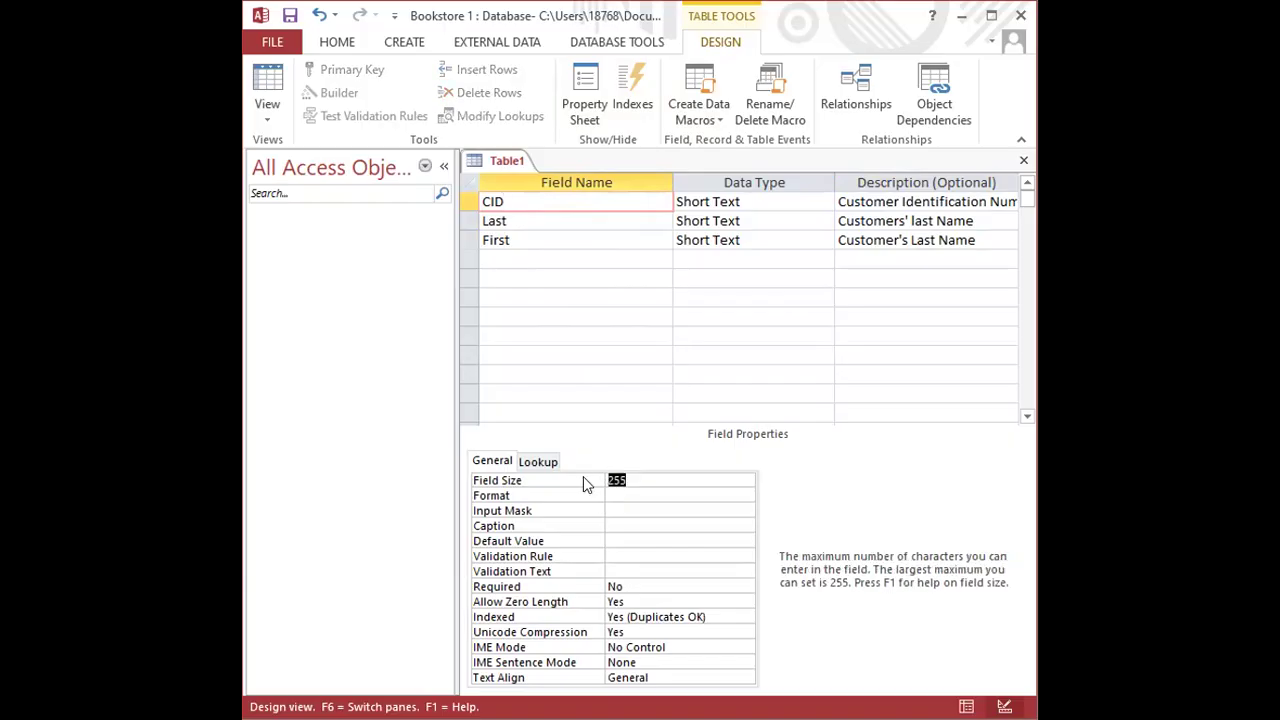
{"action": "type", "text": "4"}
Step: Toggle CID's primary key on and off, then set it with the Design tab's Primary Key button
{"action": "right_click", "coordinate": [464, 198]}
{"action": "left_click", "coordinate": [512, 214]}
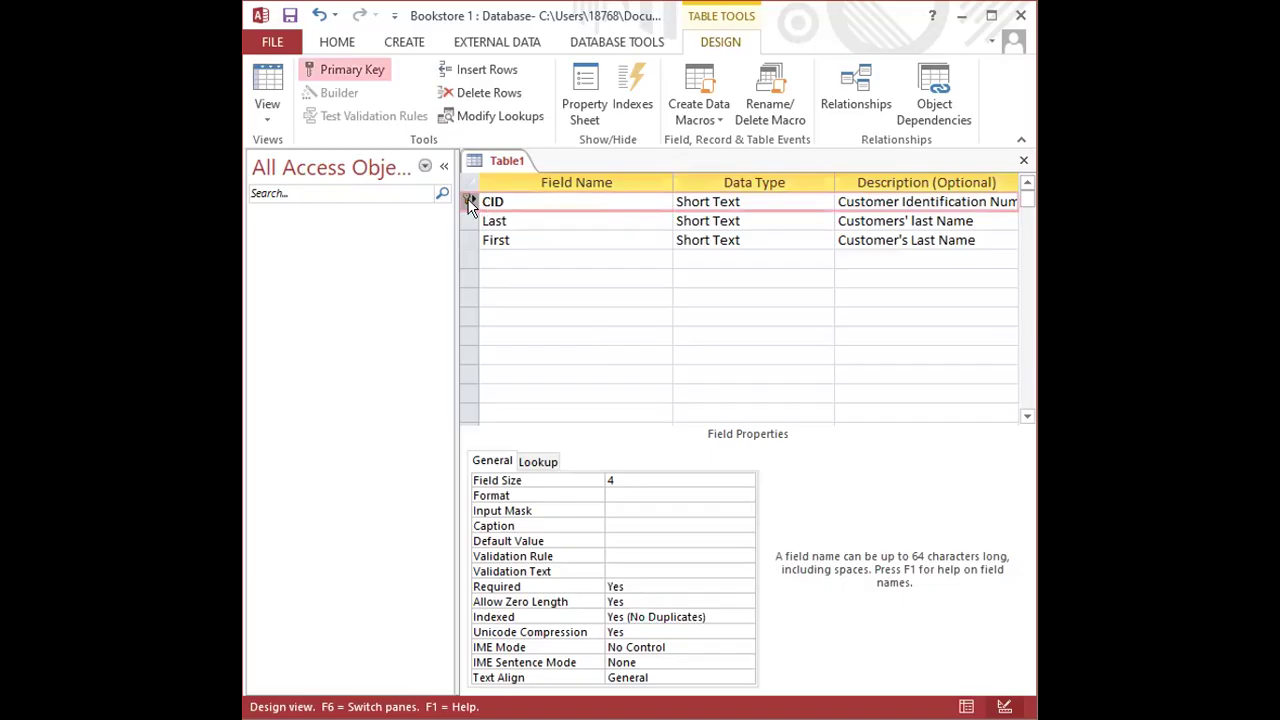
{"action": "right_click", "coordinate": [467, 201]}
{"action": "left_click", "coordinate": [515, 212]}
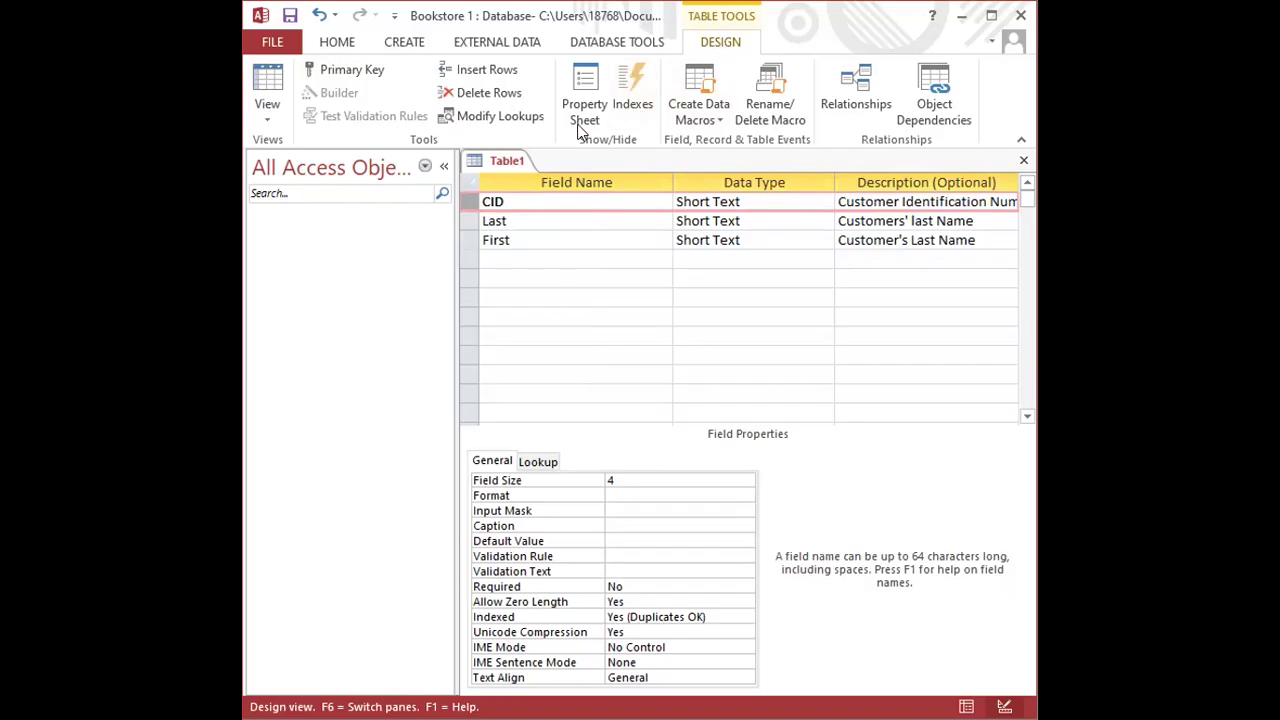
{"action": "left_click", "coordinate": [361, 77]}
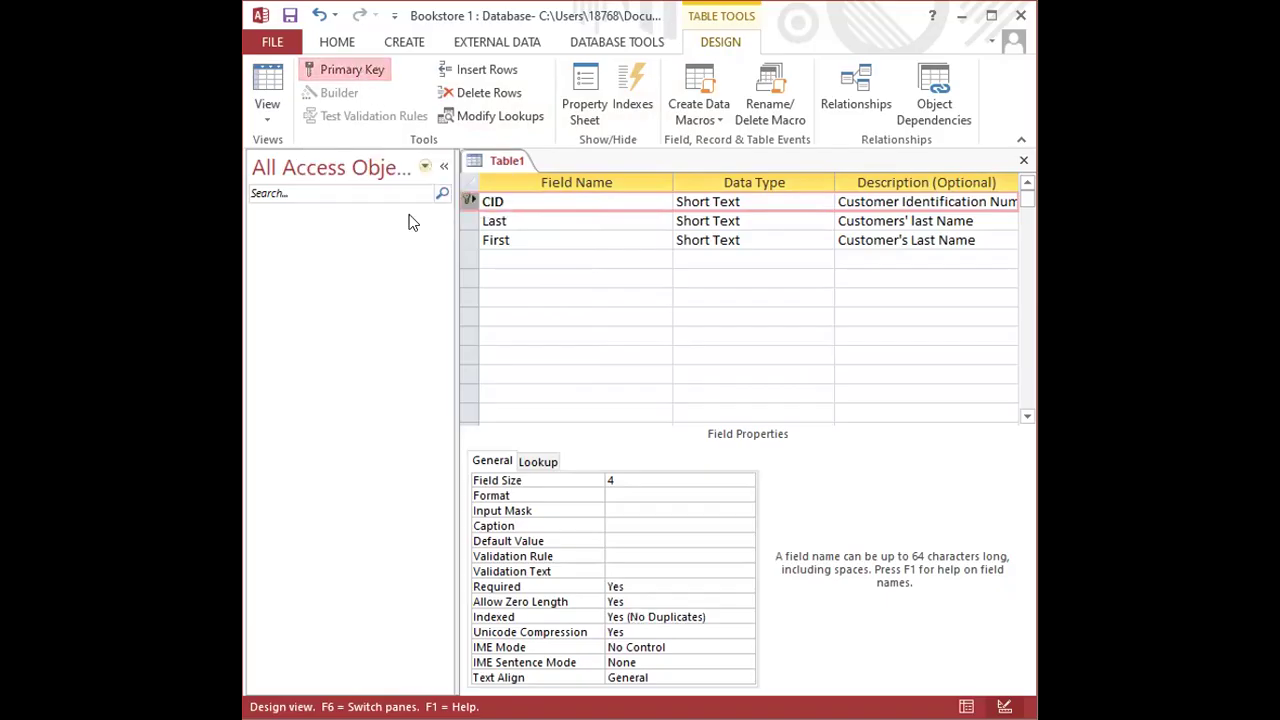
Step: Save the table with the name 'Customer'
{"action": "left_click", "coordinate": [289, 18]}
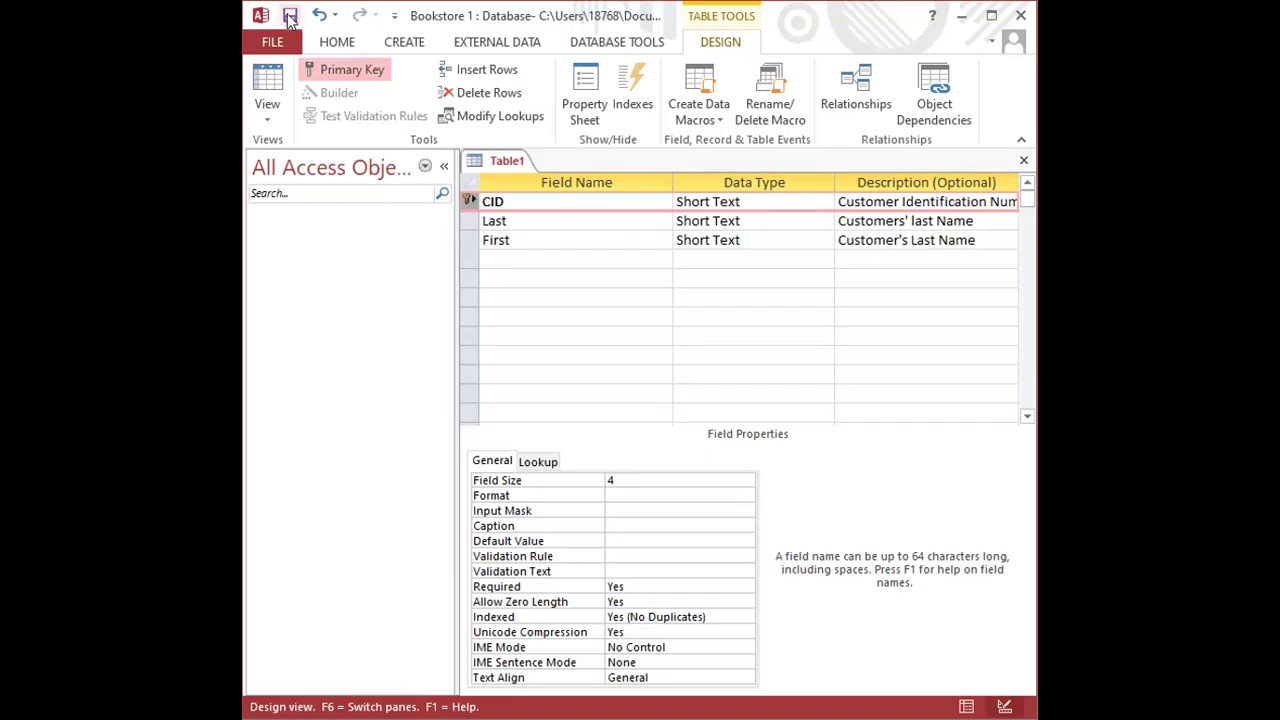
{"action": "left_click", "coordinate": [289, 18]}
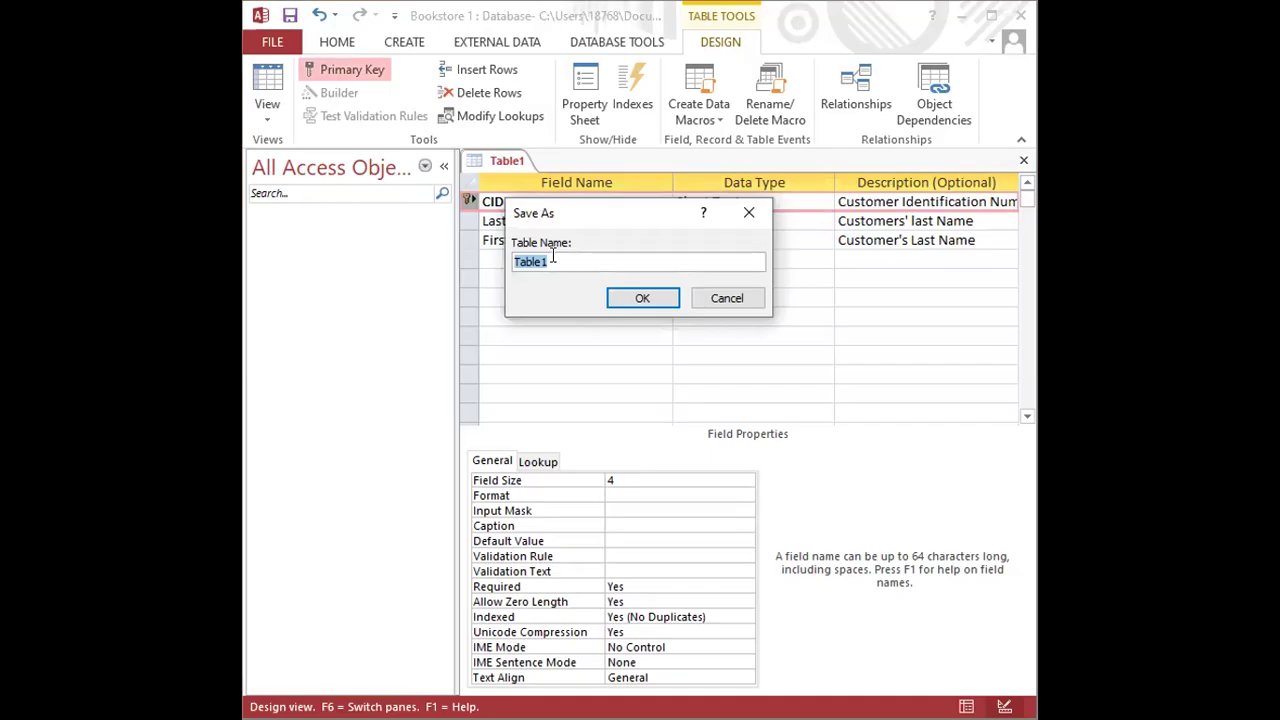
{"action": "type", "text": "Customer"}
{"action": "left_click", "coordinate": [640, 299]}
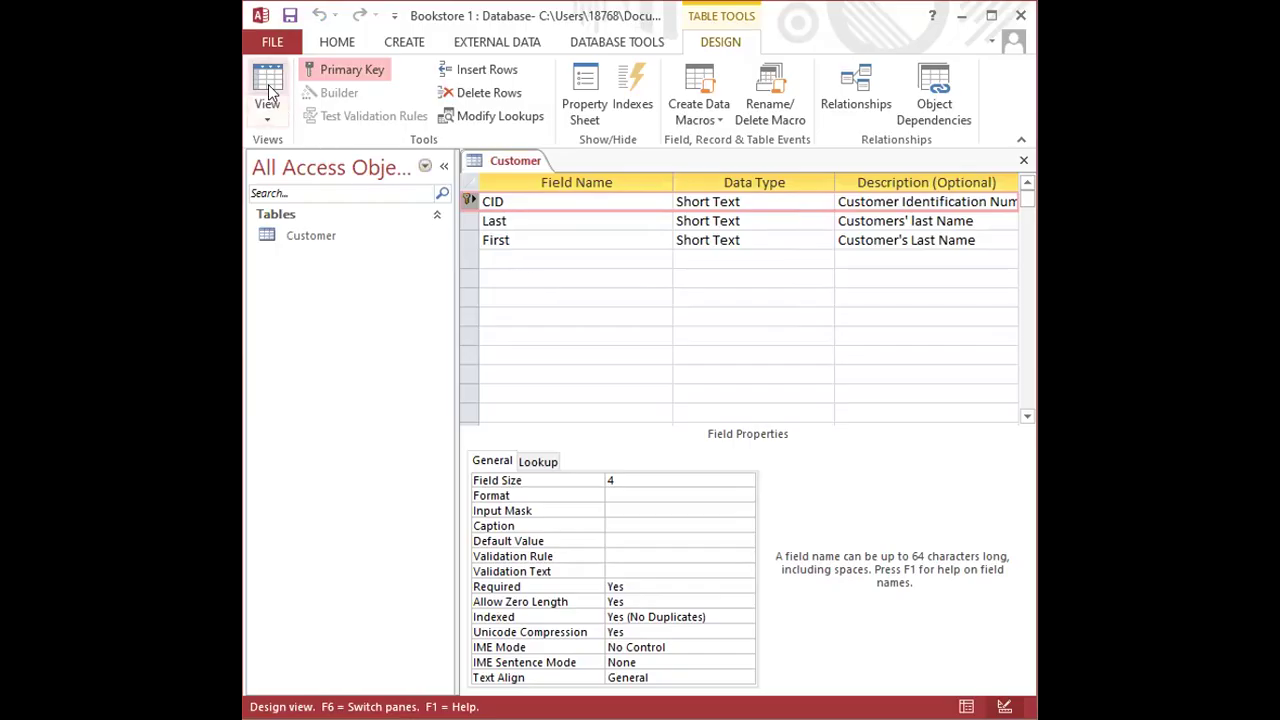
Step: Maximize the Access window and switch the Customer table from Design View to Datasheet View
{"action": "left_click", "coordinate": [992, 18]}
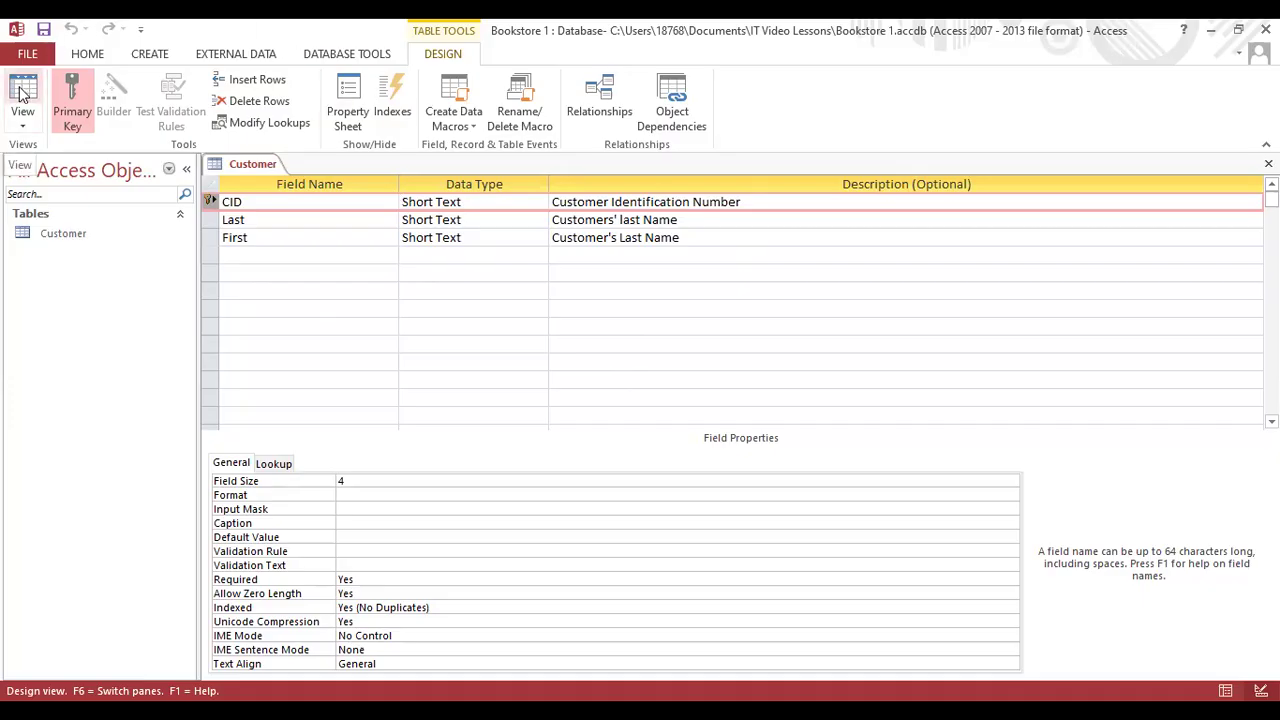
{"action": "left_click", "coordinate": [30, 120]}
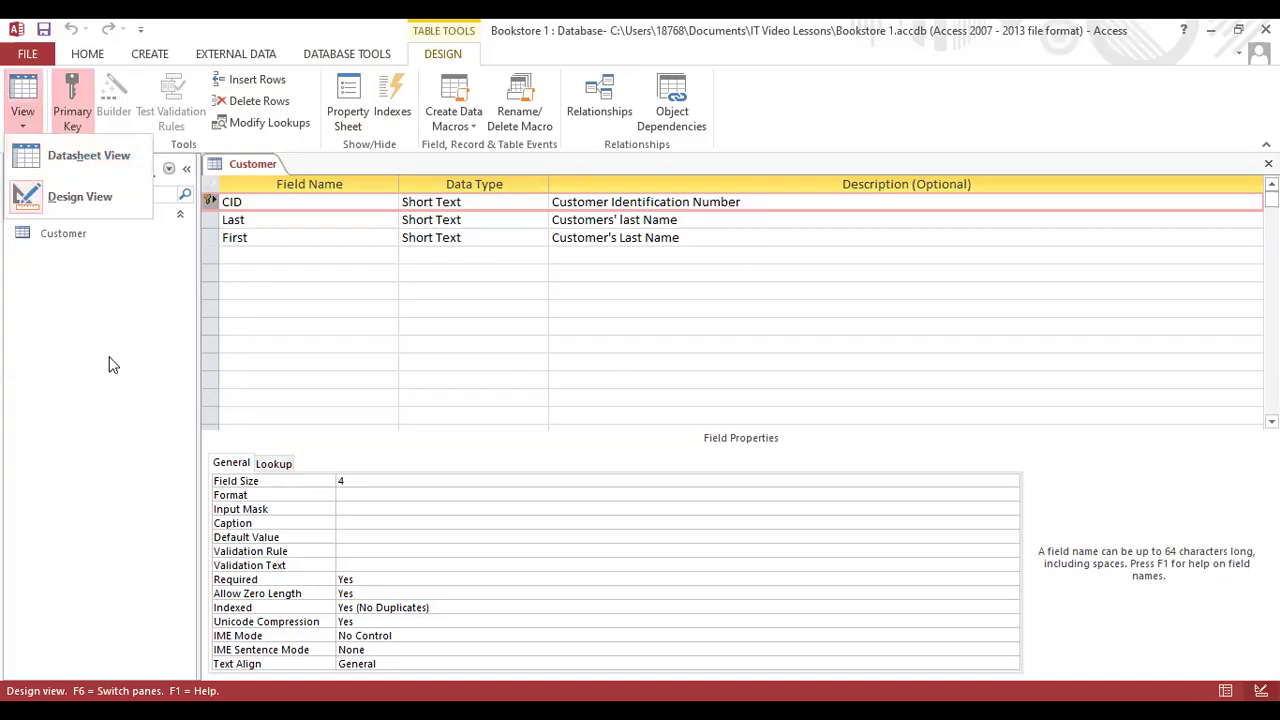
{"action": "left_click", "coordinate": [18, 90]}
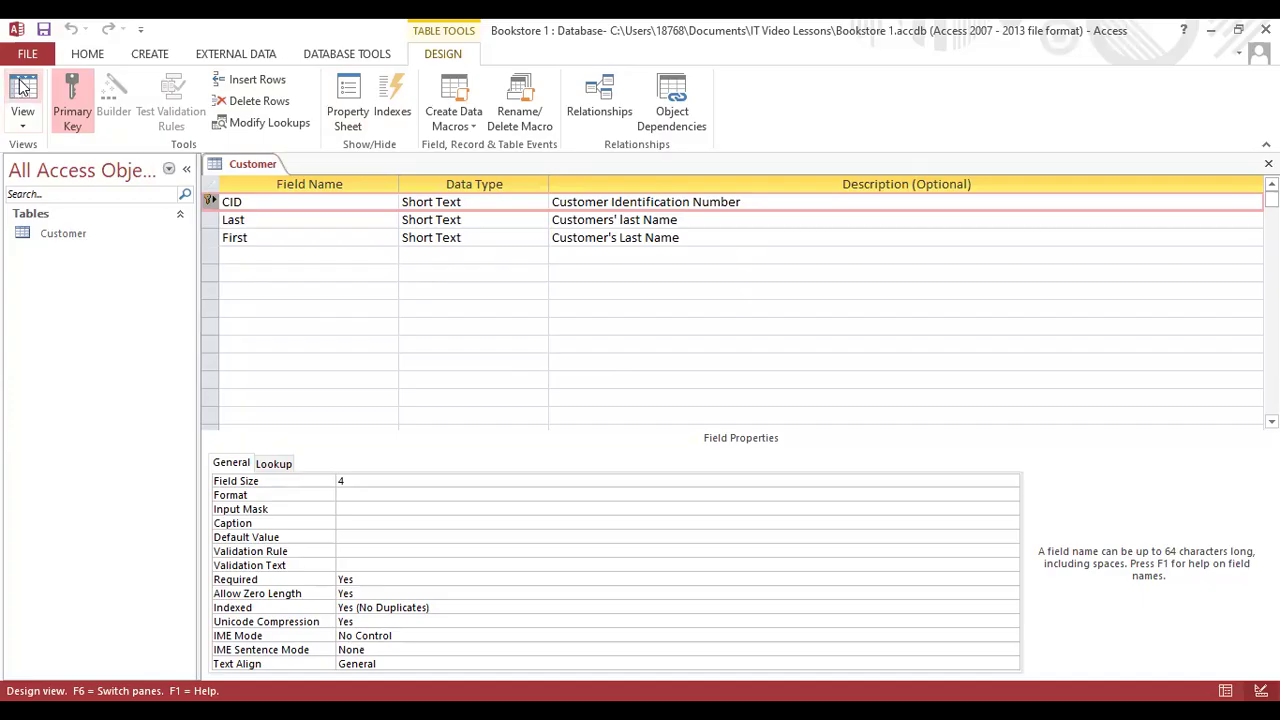
{"action": "left_click", "coordinate": [22, 90]}
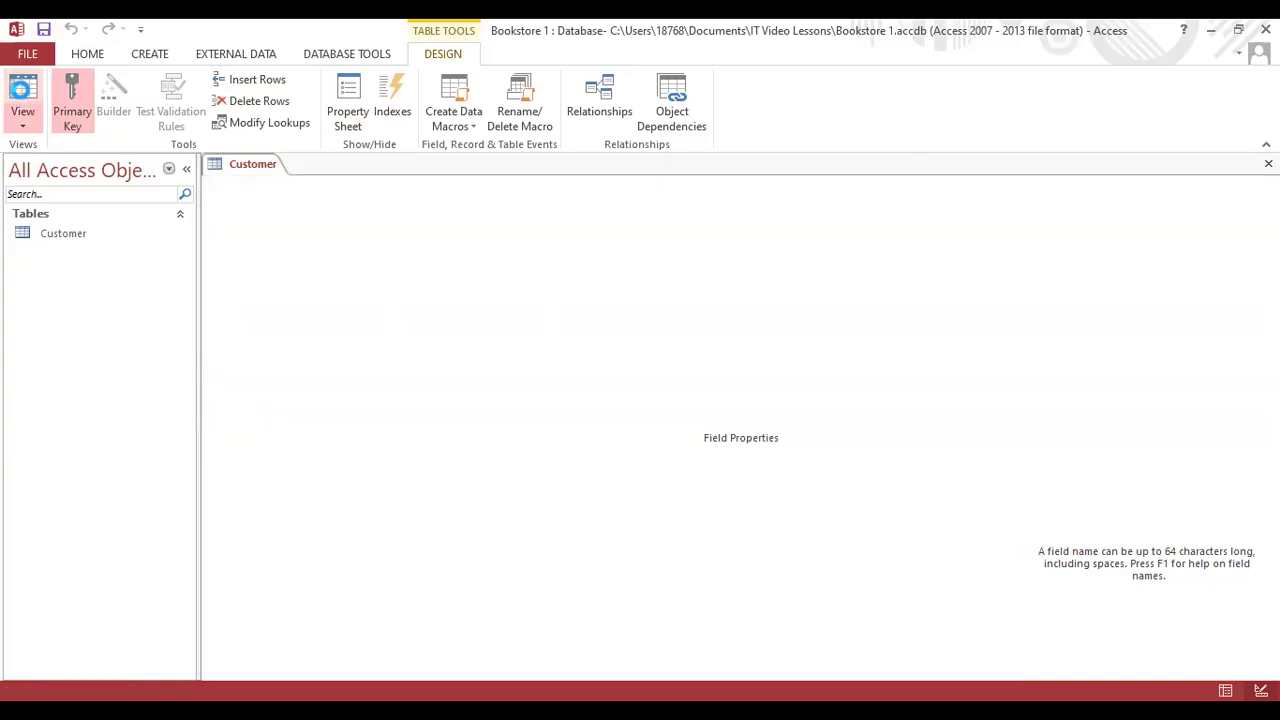